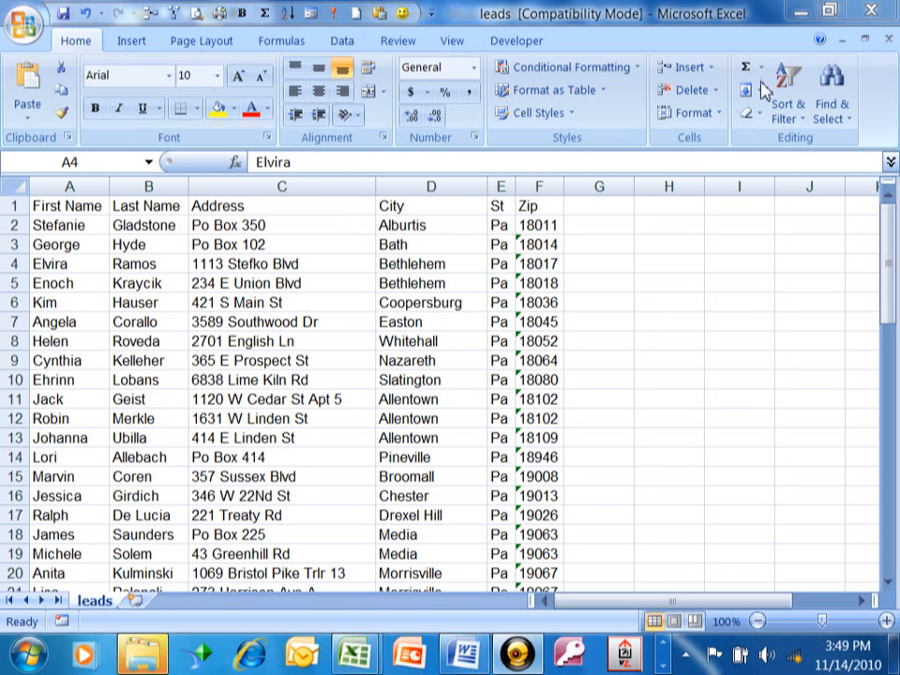
Close the leads workbook and switch to the blank Word document.
left_click(873, 11)
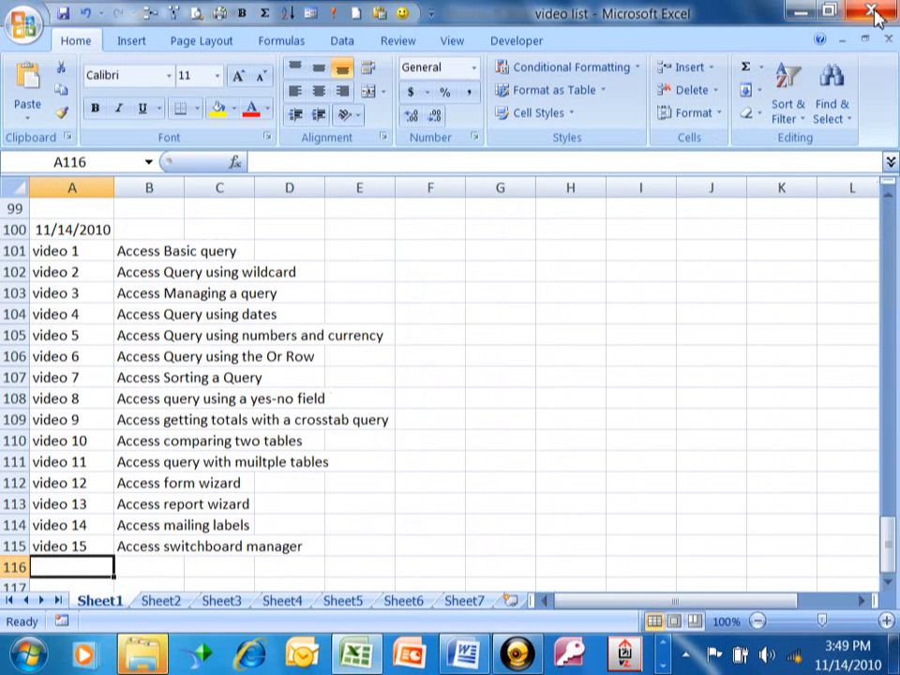
left_click(466, 650)
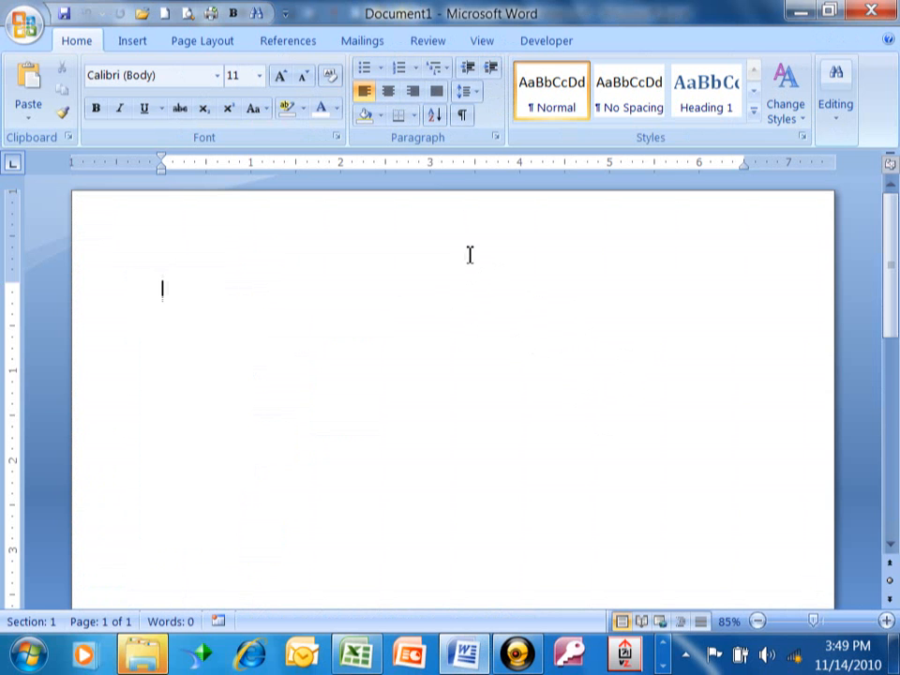
Start a labels mail merge and choose Avery US Letter as the label vendor.
left_click(380, 45)
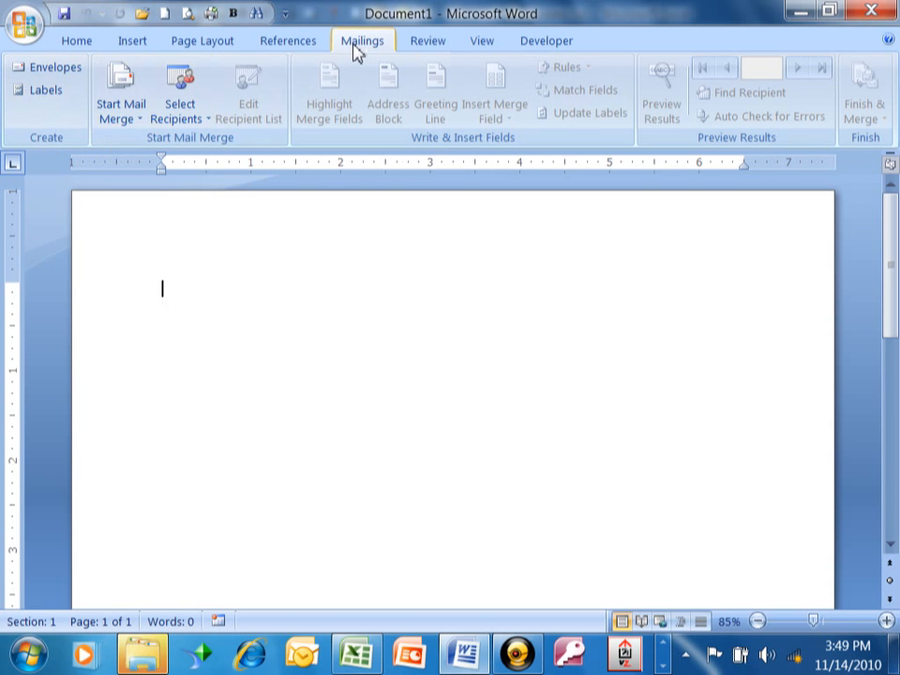
left_click(138, 122)
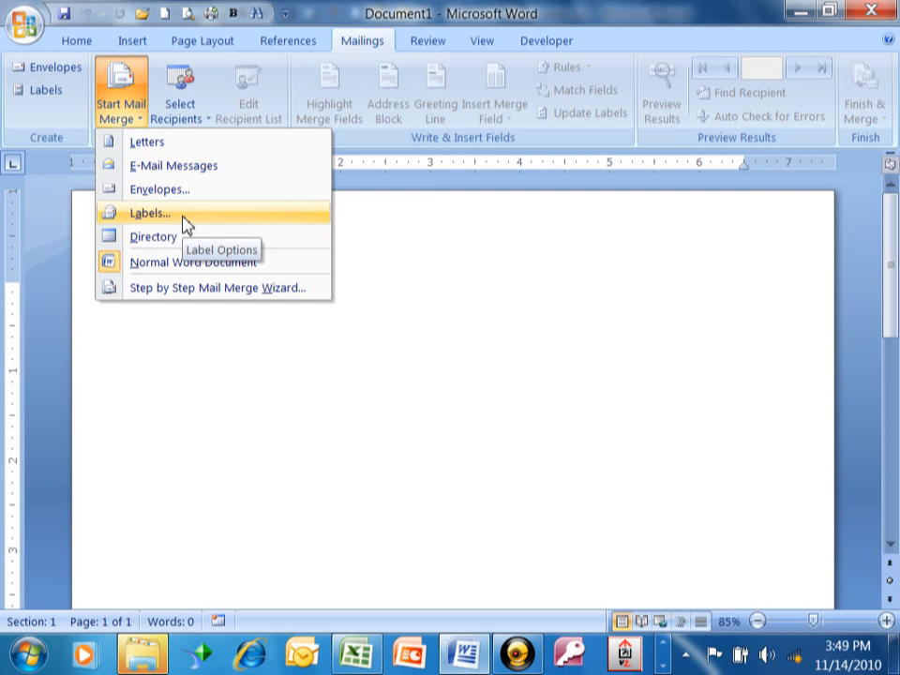
left_click(150, 213)
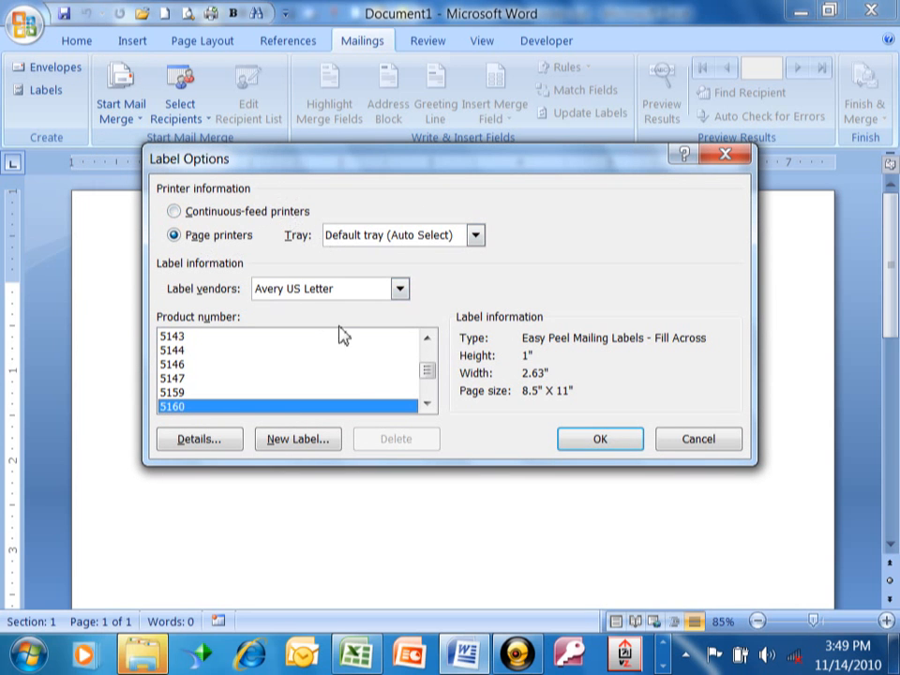
left_click(401, 289)
mouse_move(403, 335)
left_mouse_down()
mouse_move(394, 414)
mouse_move(404, 337)
left_mouse_up()
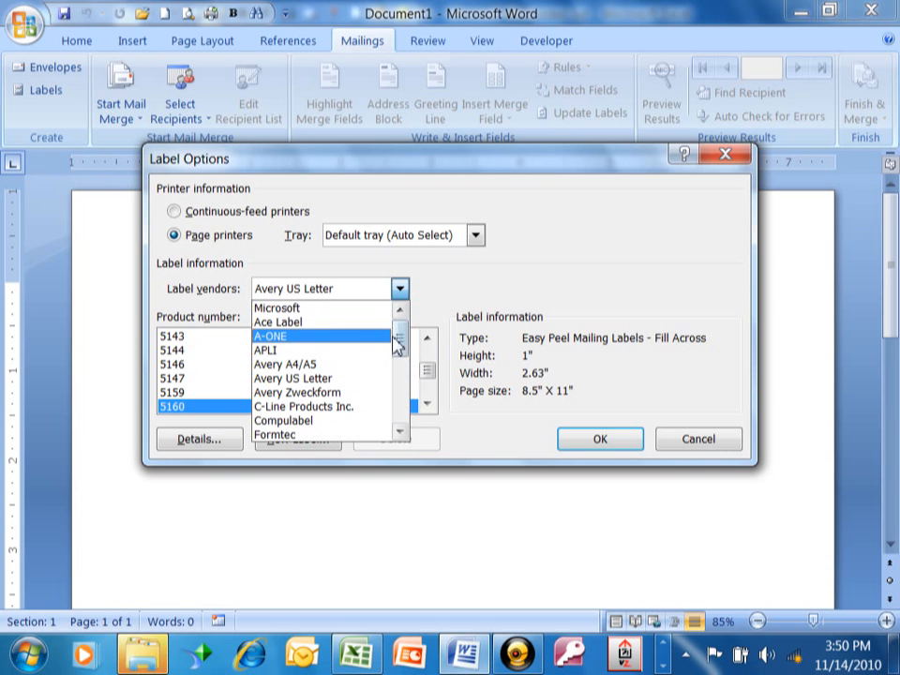
left_click(326, 379)
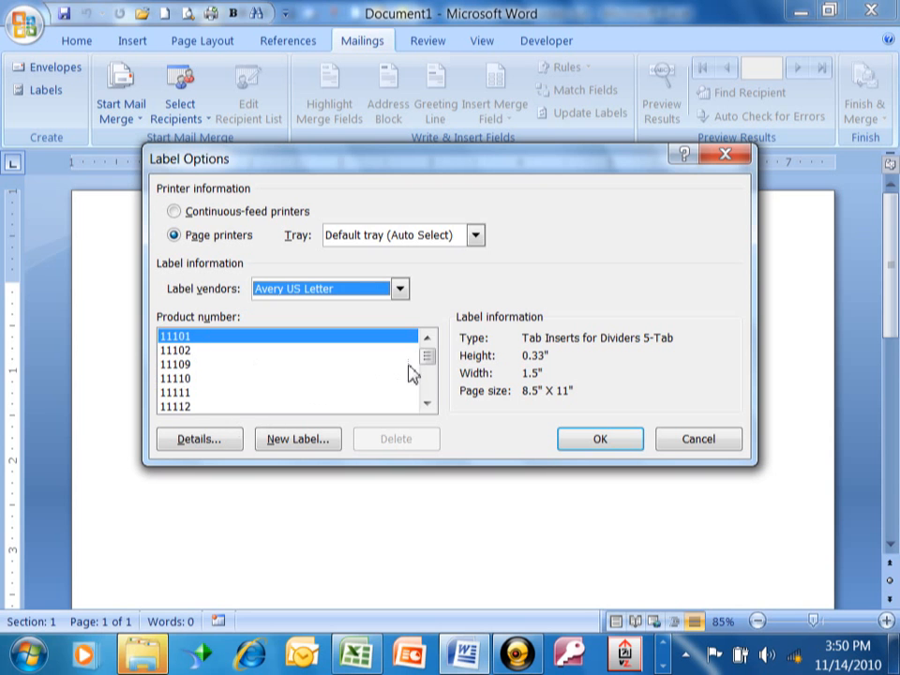
Select label product number 5160 and apply the label layout to the document.
left_click_drag(427, 364, 426, 377)
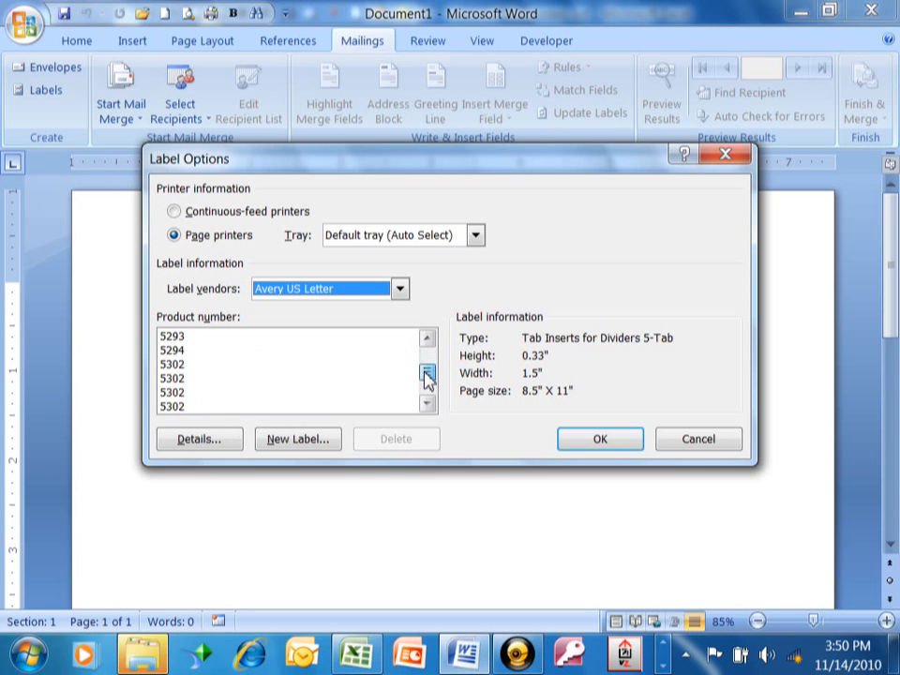
left_click(426, 340)
left_click(426, 340)
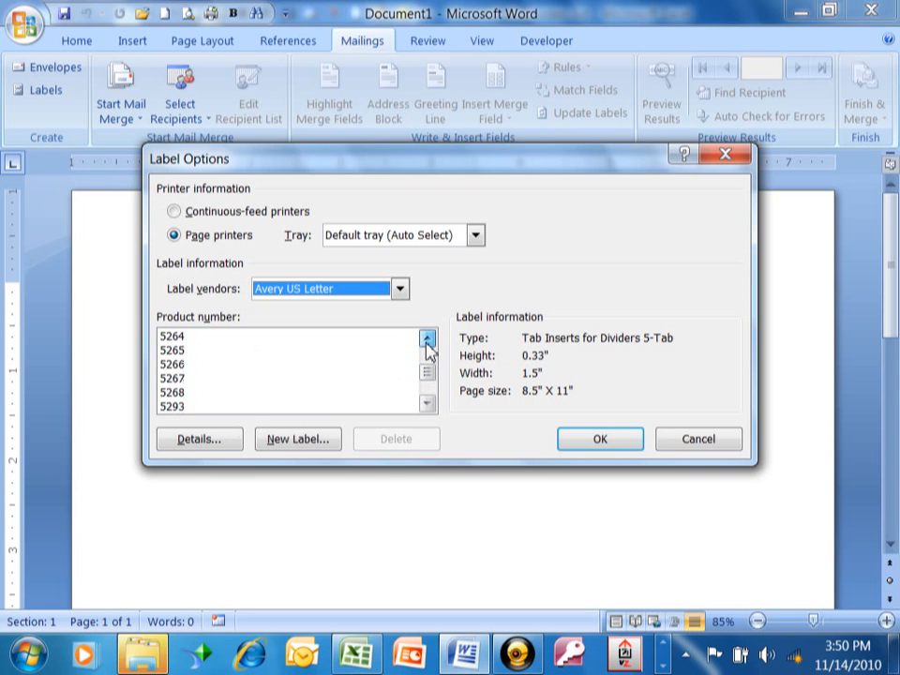
left_click(426, 340)
left_click(426, 340)
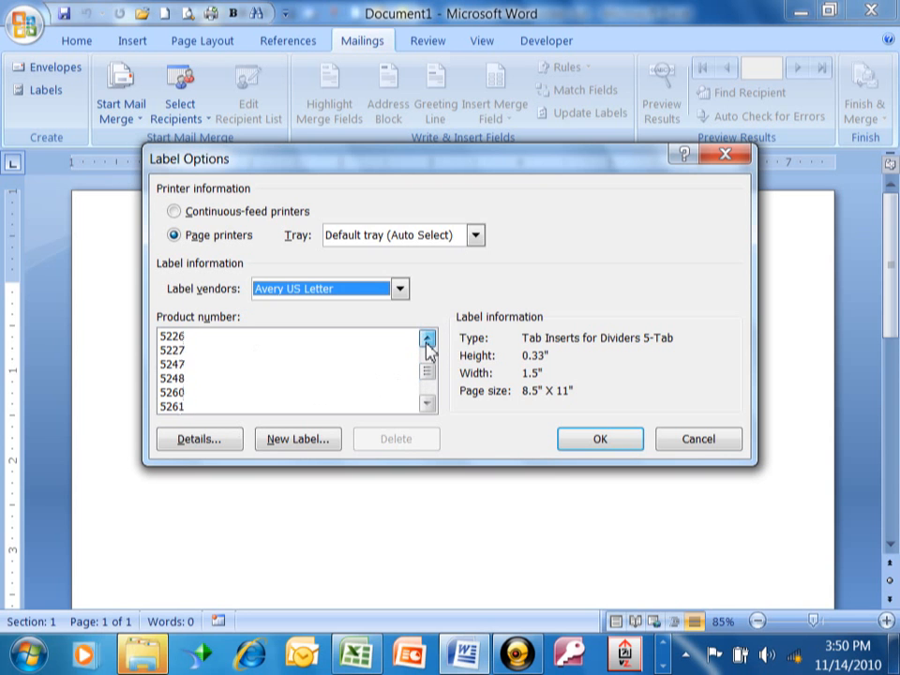
left_click(426, 340)
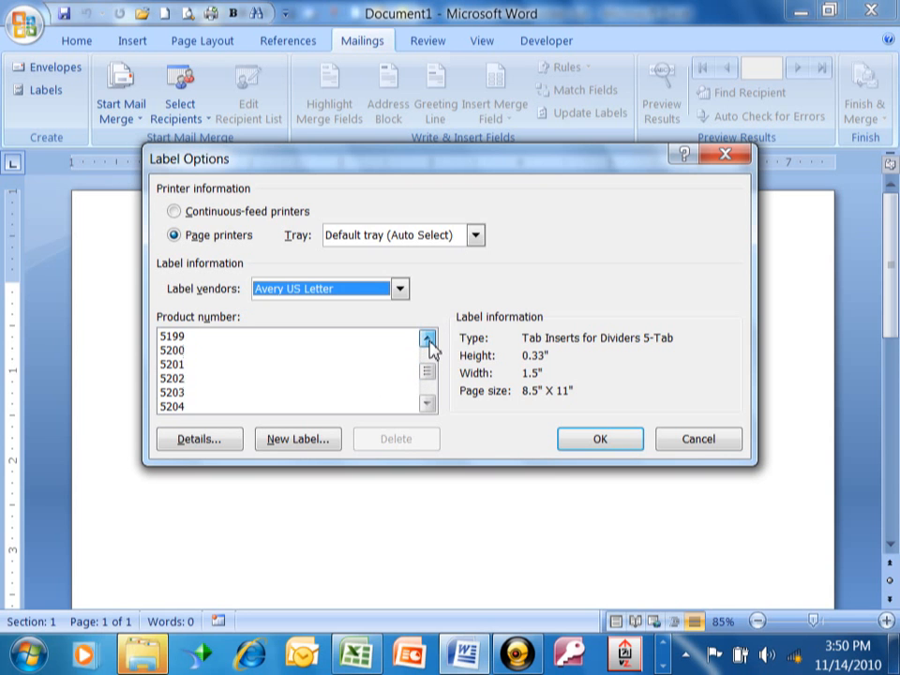
left_click(427, 340)
left_click(185, 350)
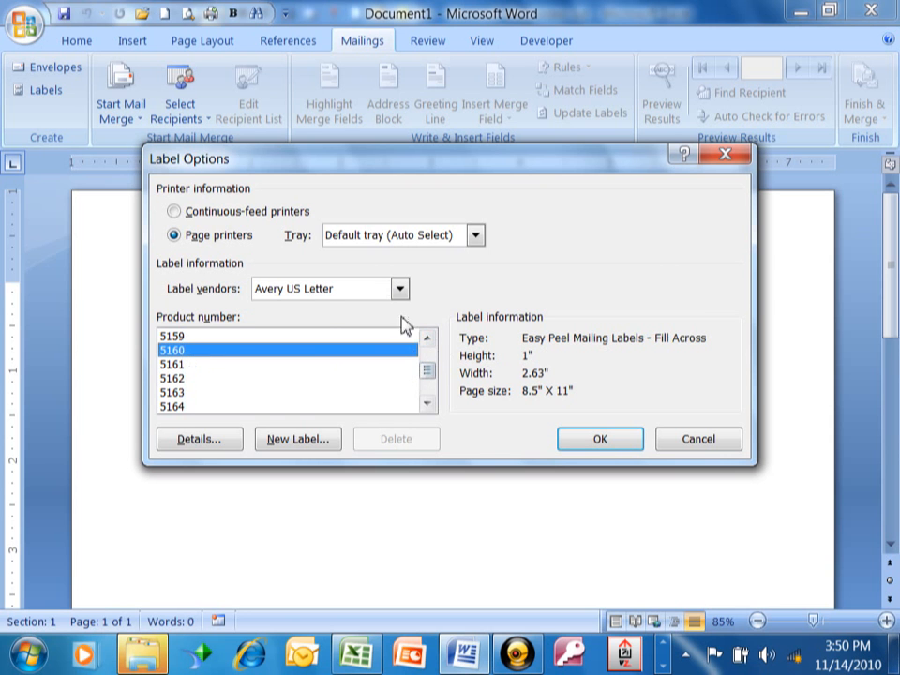
left_click(602, 440)
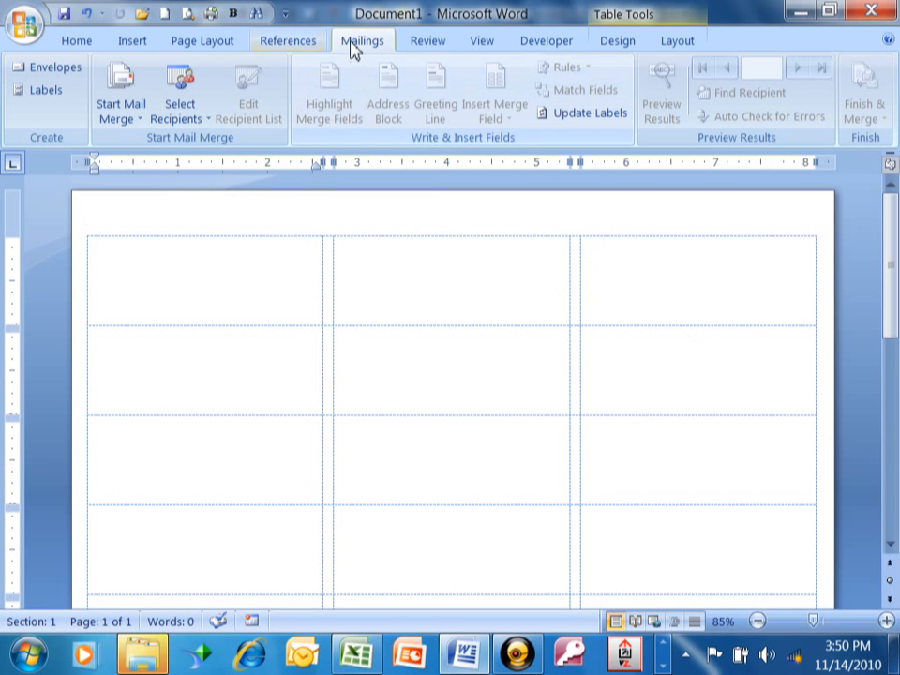
Choose to use an existing recipient list and browse to the Documents library.
left_click(185, 127)
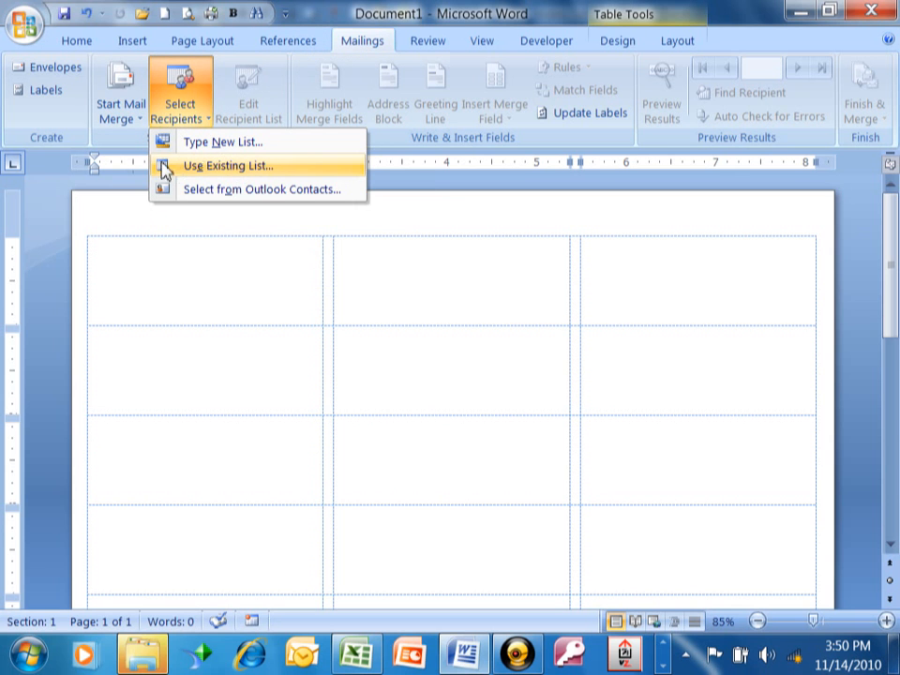
left_click(265, 174)
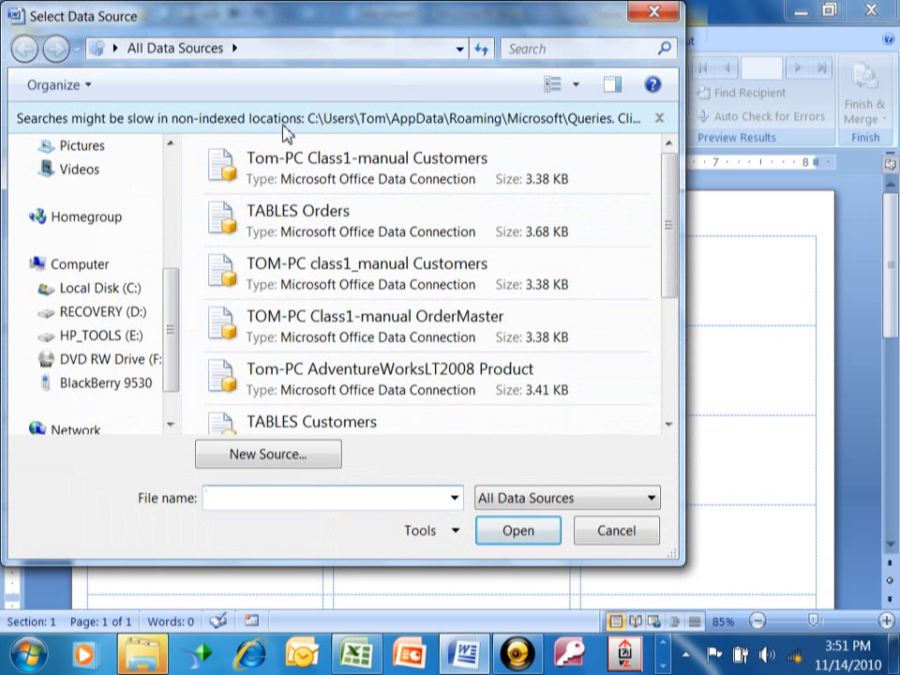
left_click_drag(175, 301, 178, 192)
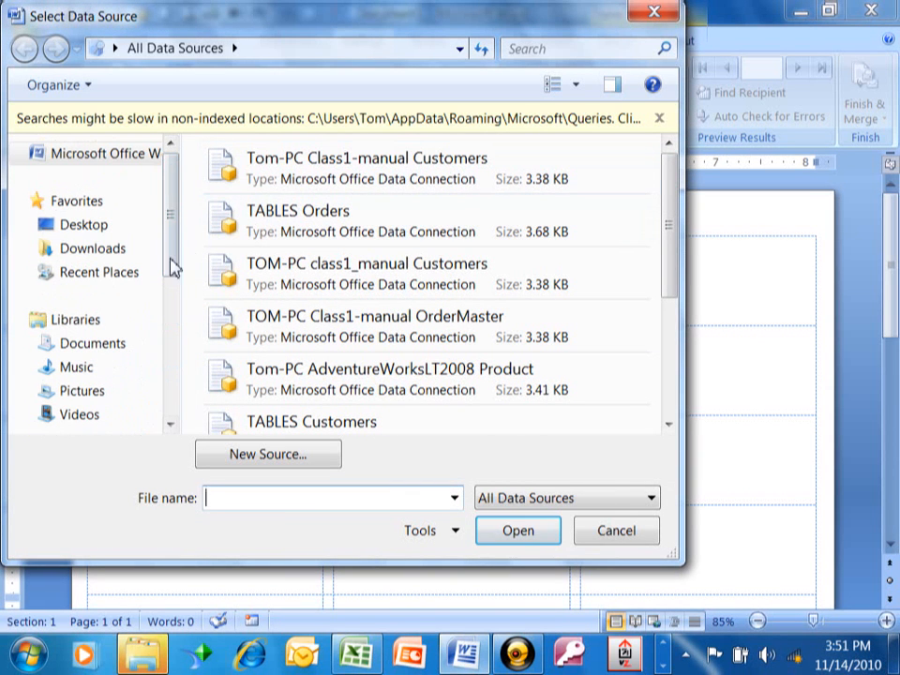
left_click(79, 345)
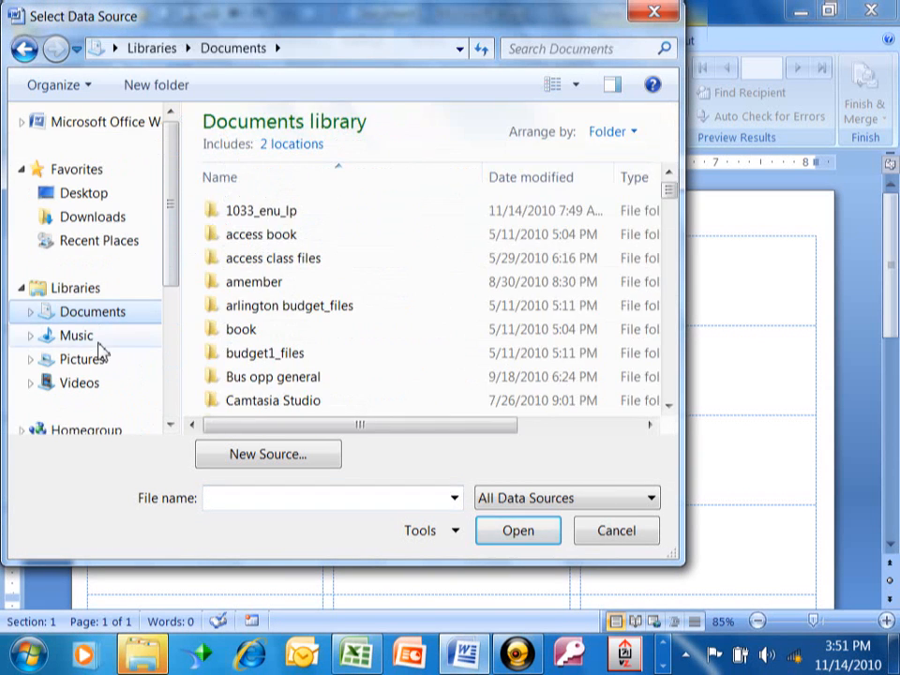
Open the leads Excel workbook as the data source and use its leads$ table.
left_click_drag(668, 192, 671, 255)
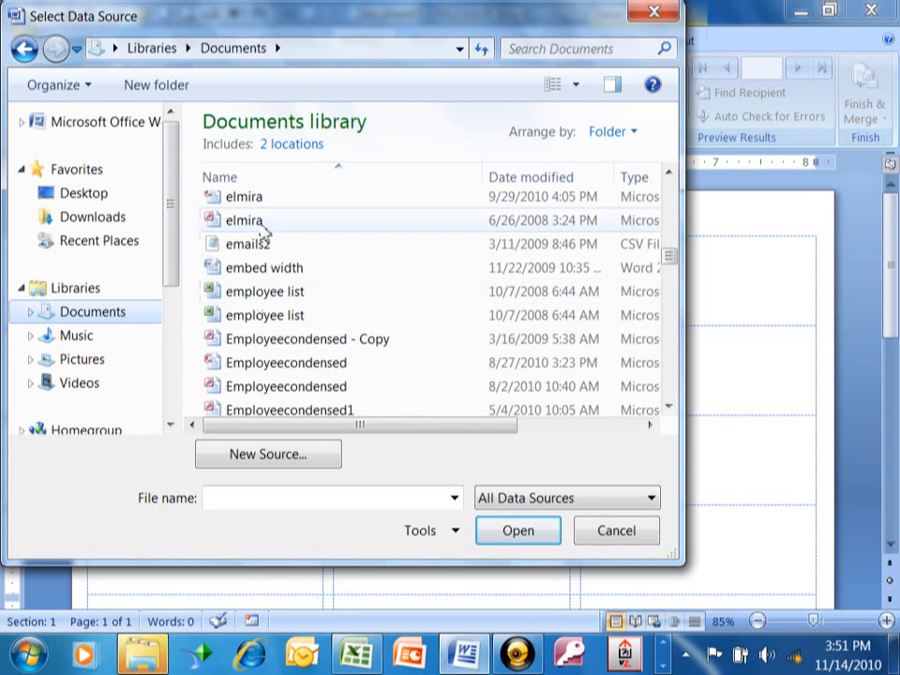
left_click_drag(671, 409, 671, 409)
left_click_drag(672, 267, 677, 315)
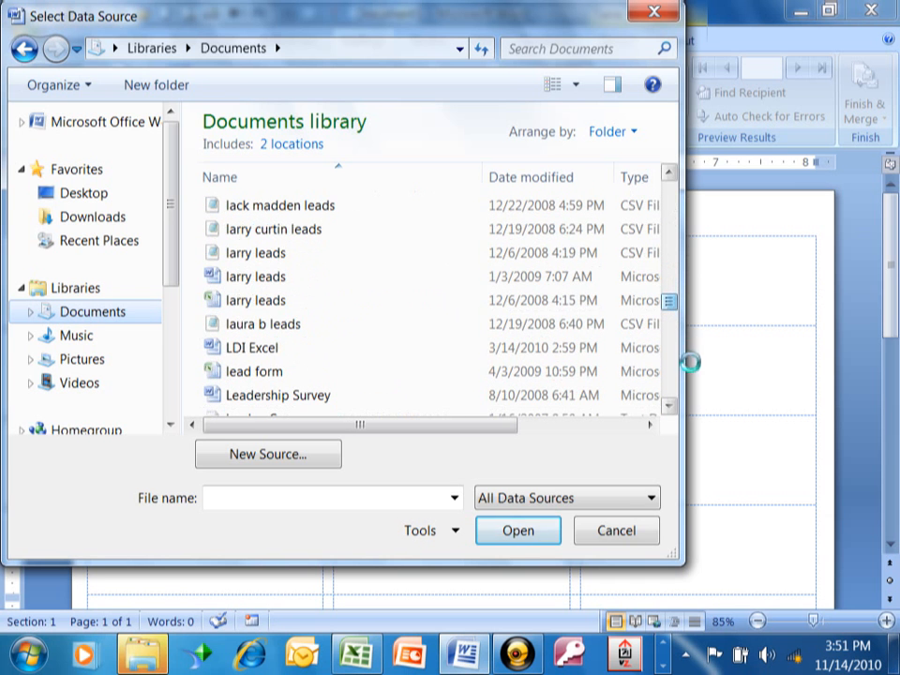
left_click(671, 409)
left_click(671, 409)
left_click(671, 408)
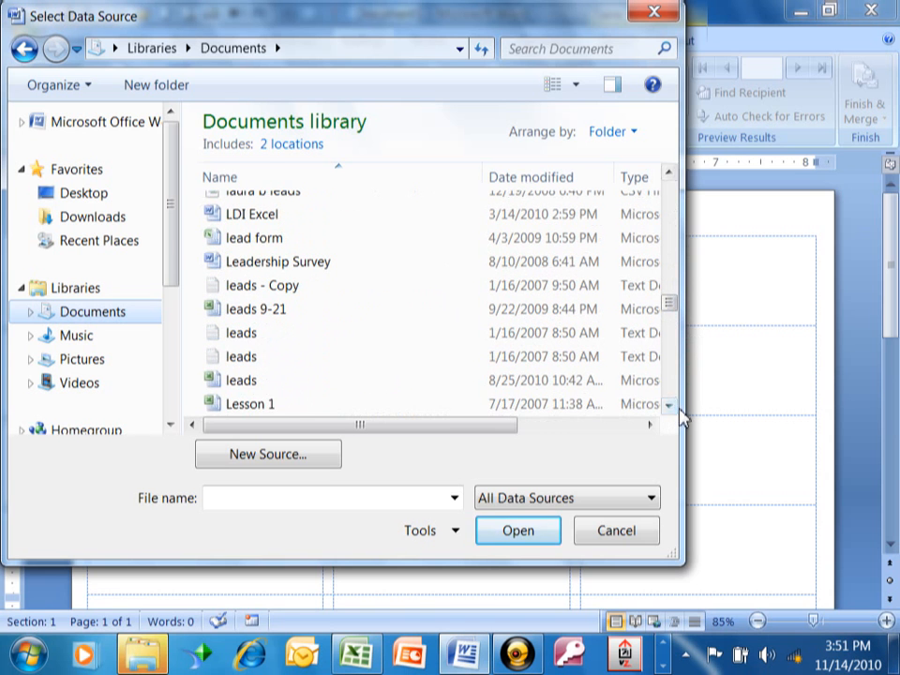
left_click_drag(682, 562, 895, 627)
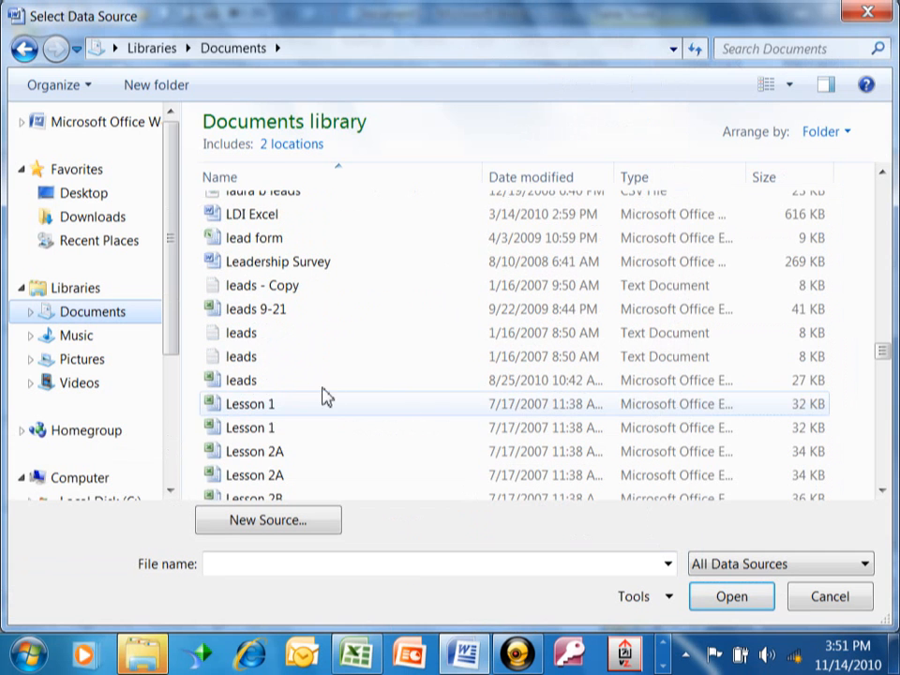
double_click(253, 384)
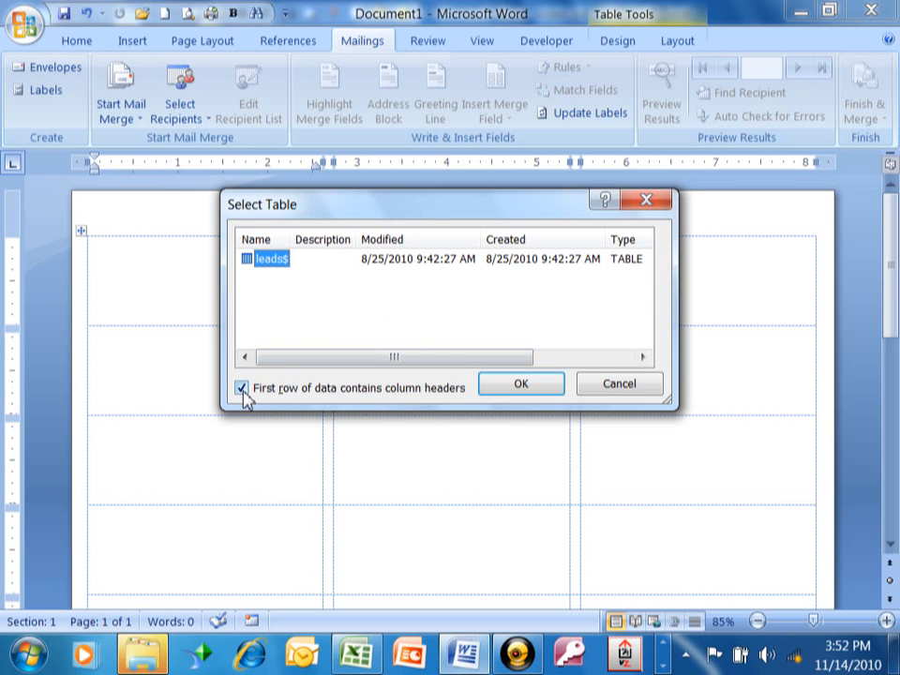
left_click(522, 385)
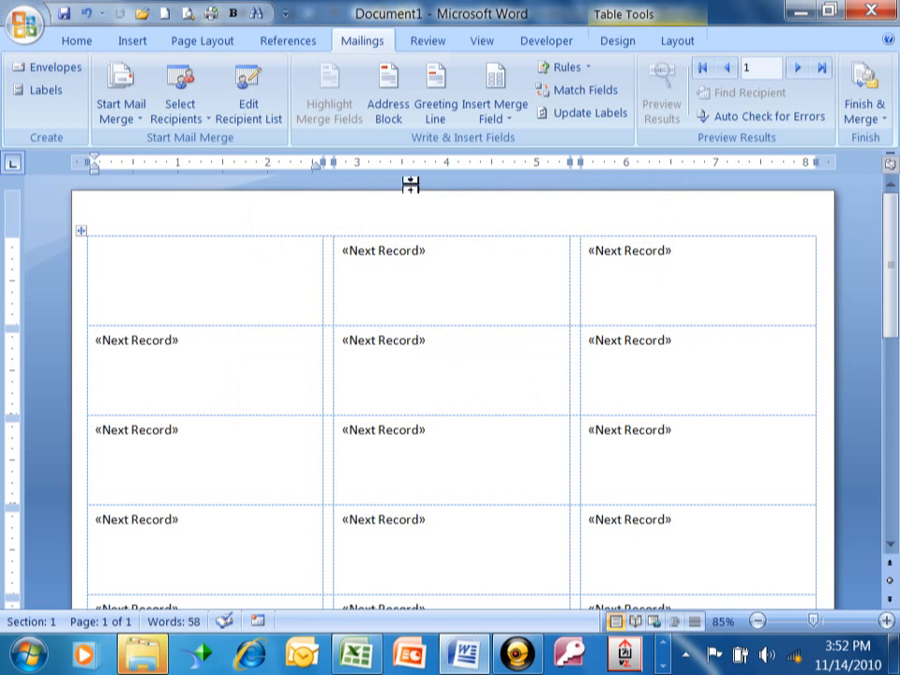
left_click(133, 115)
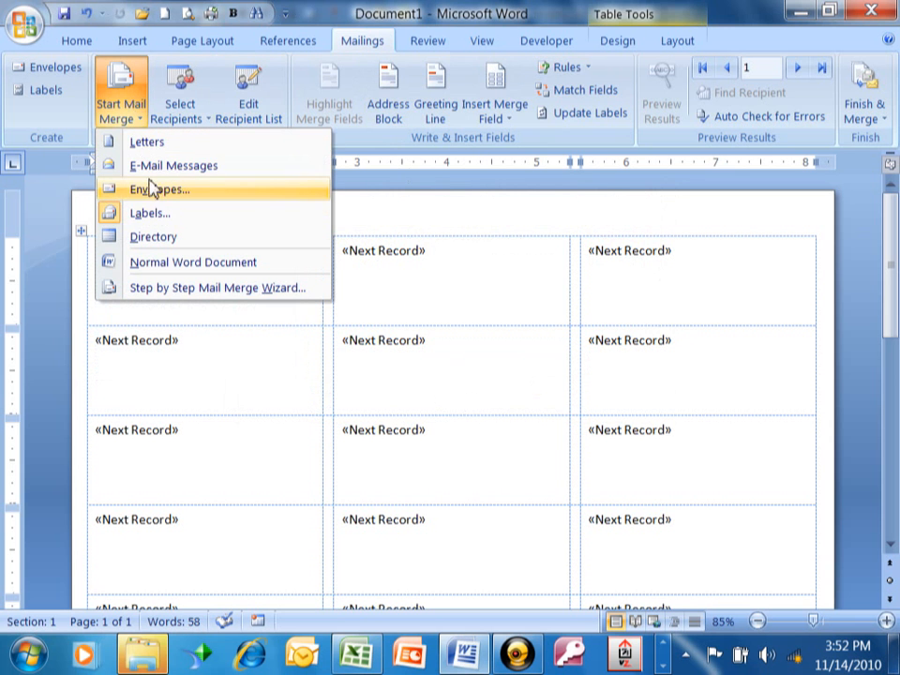
left_click(196, 128)
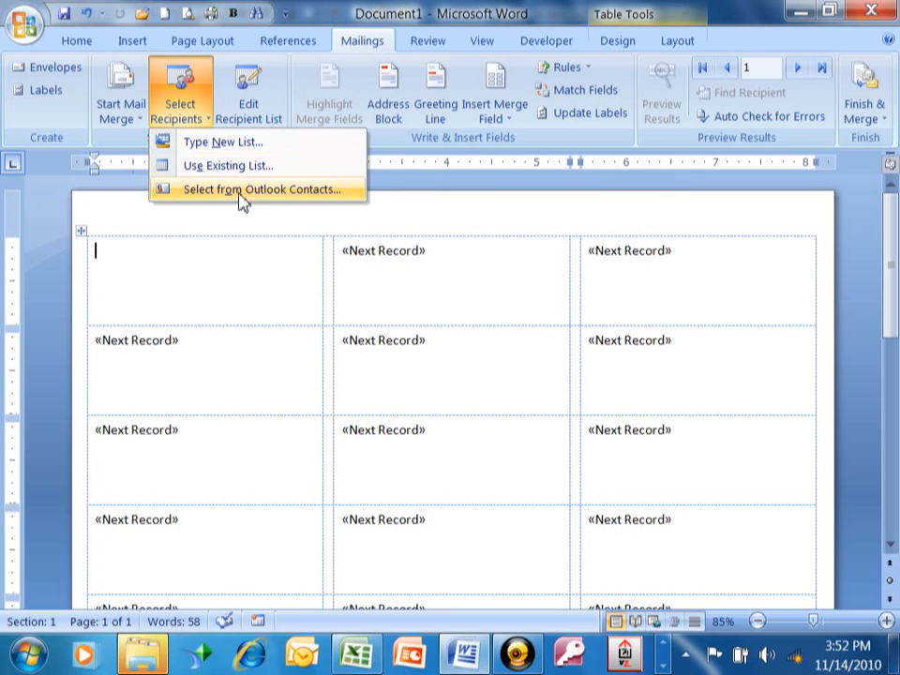
left_click(324, 11)
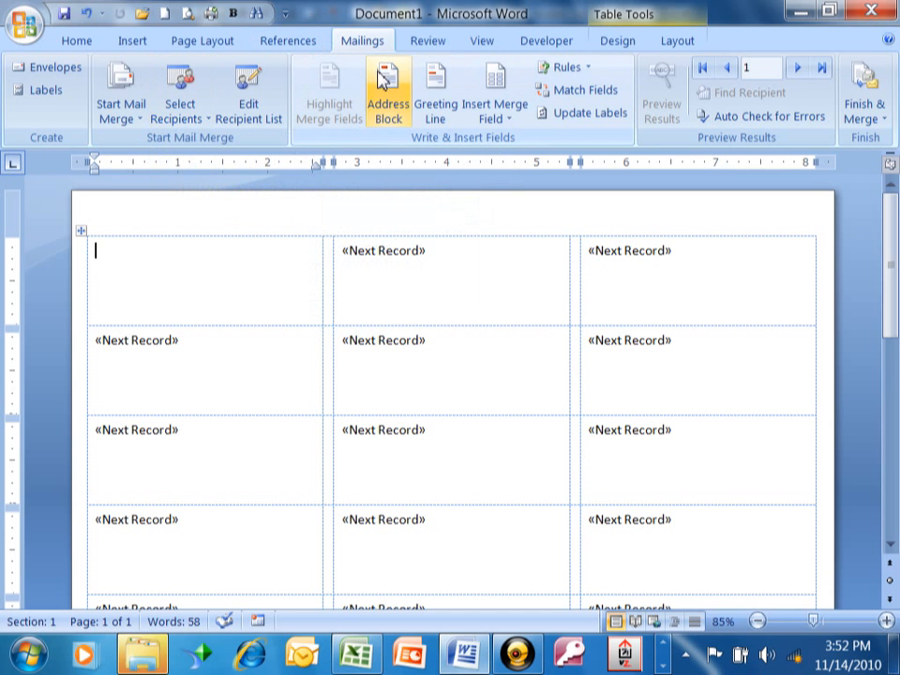
Review the mail merge recipient list and the merge fields available from the data source.
left_click(251, 129)
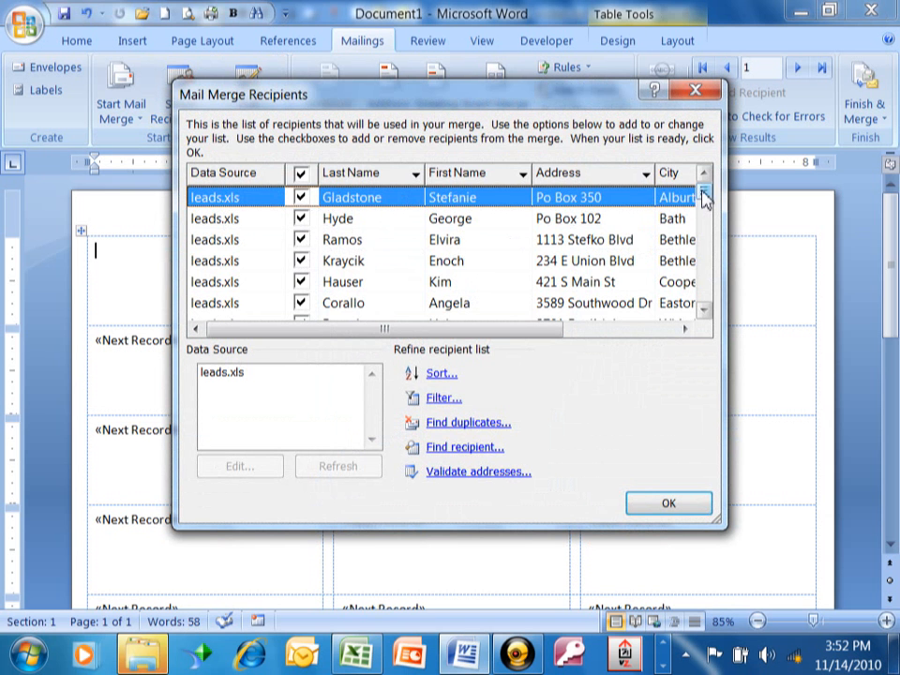
mouse_move(705, 197)
left_mouse_down()
mouse_move(717, 298)
mouse_move(717, 193)
left_mouse_up()
left_click(668, 505)
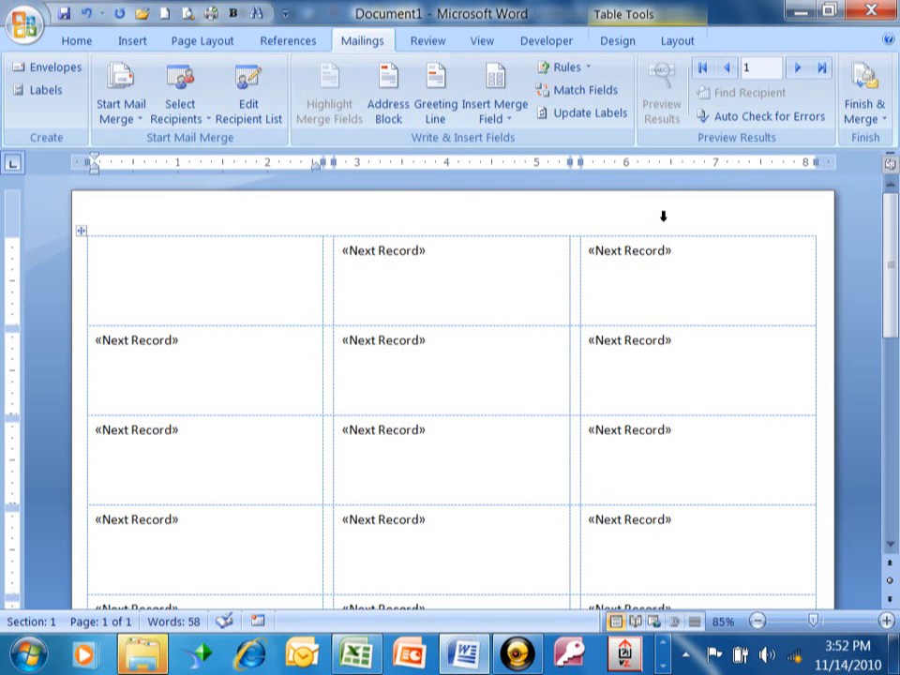
left_click(511, 120)
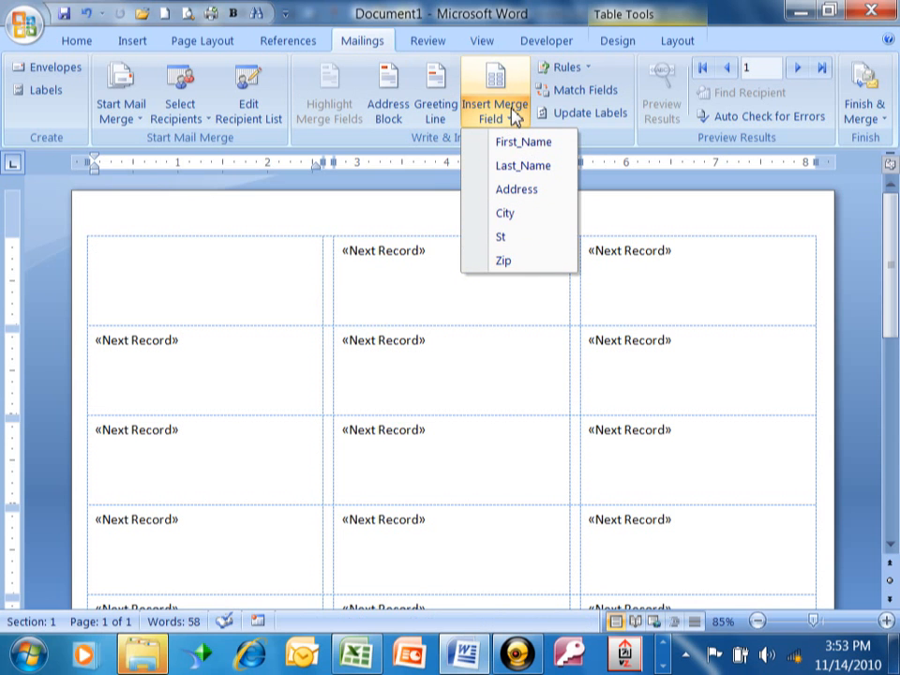
left_click(601, 141)
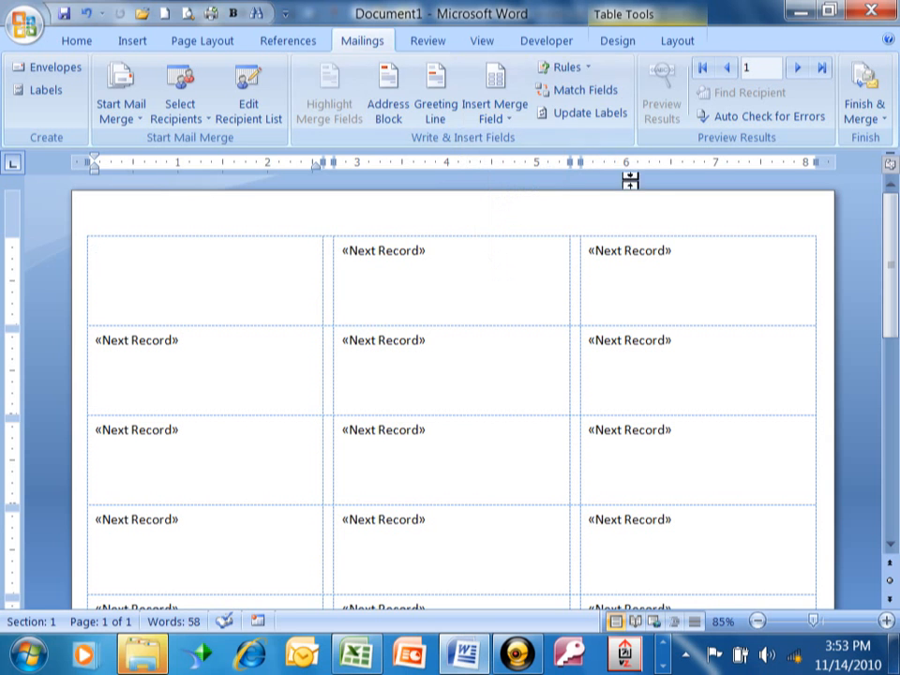
Start inserting an address block and match its State element to the St field of the recipient list.
left_click(387, 114)
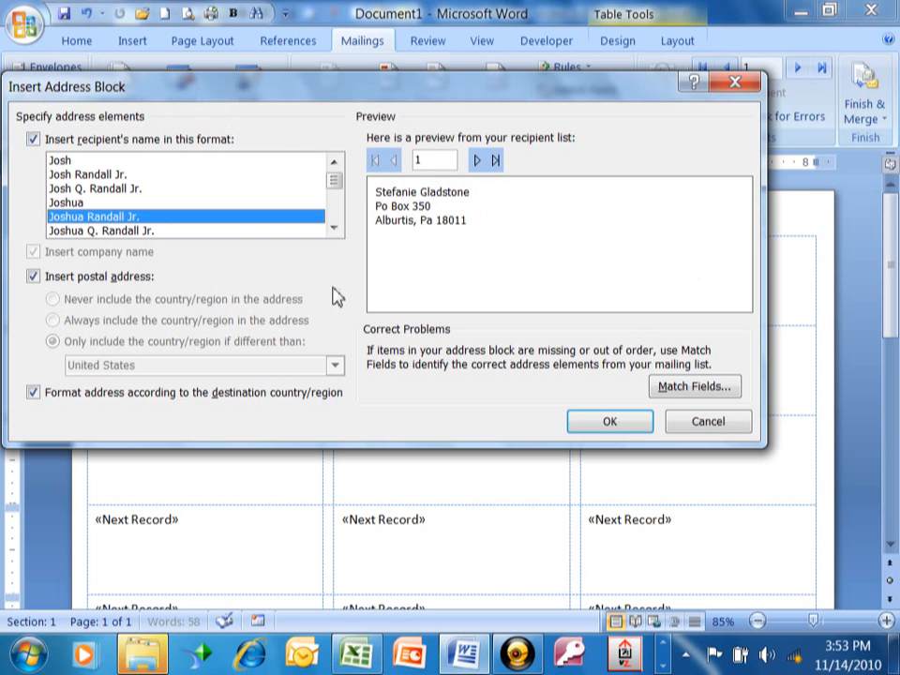
left_click(710, 391)
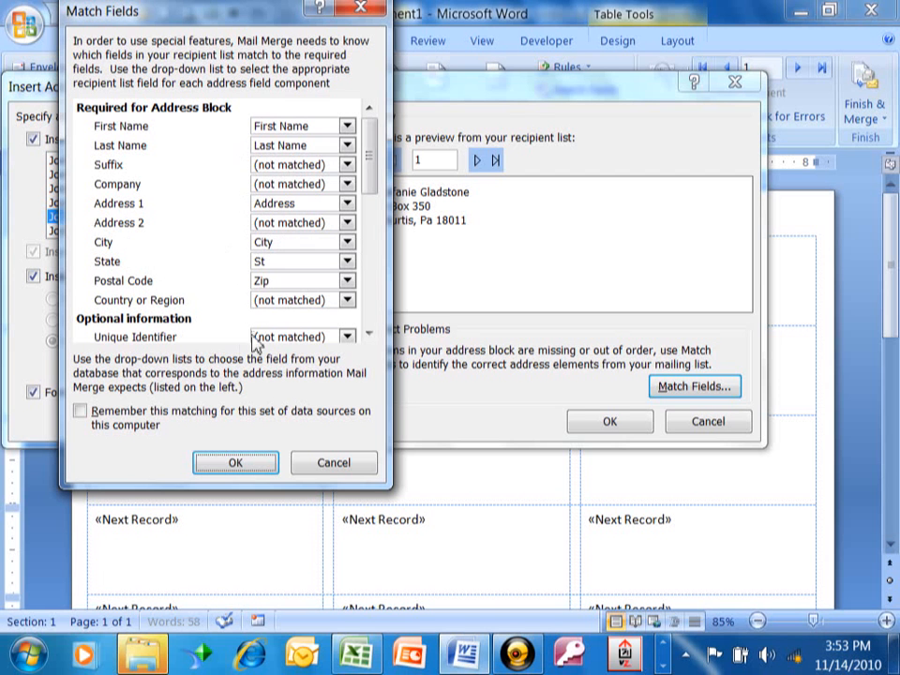
left_click(347, 263)
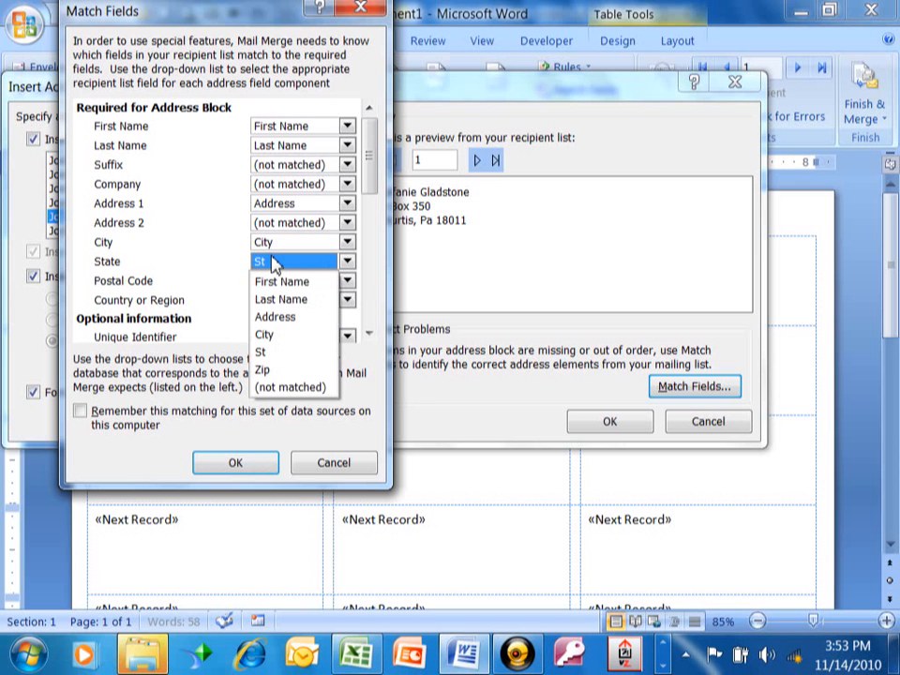
left_click(273, 352)
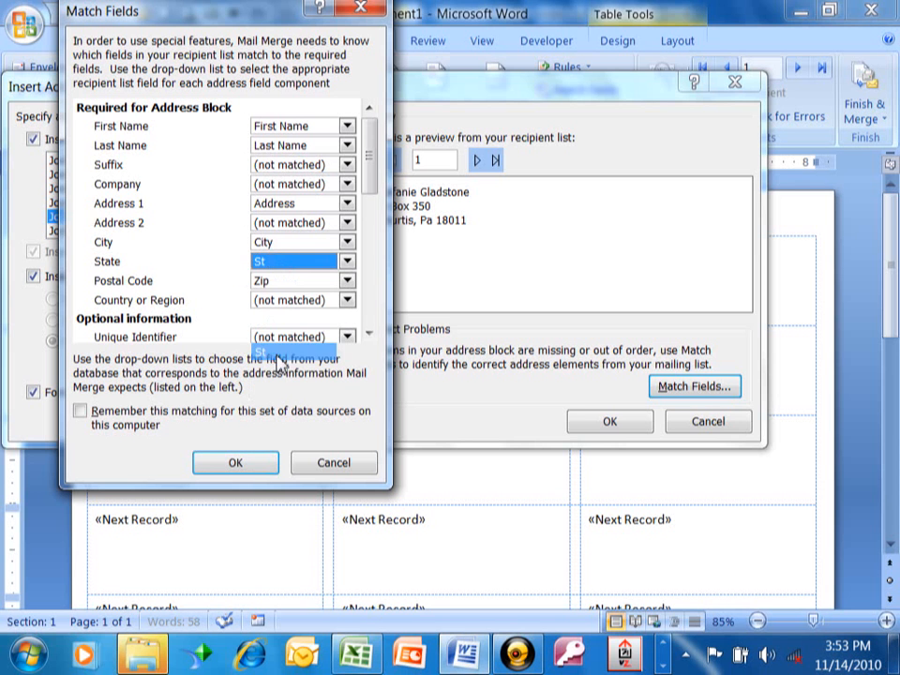
left_click(239, 463)
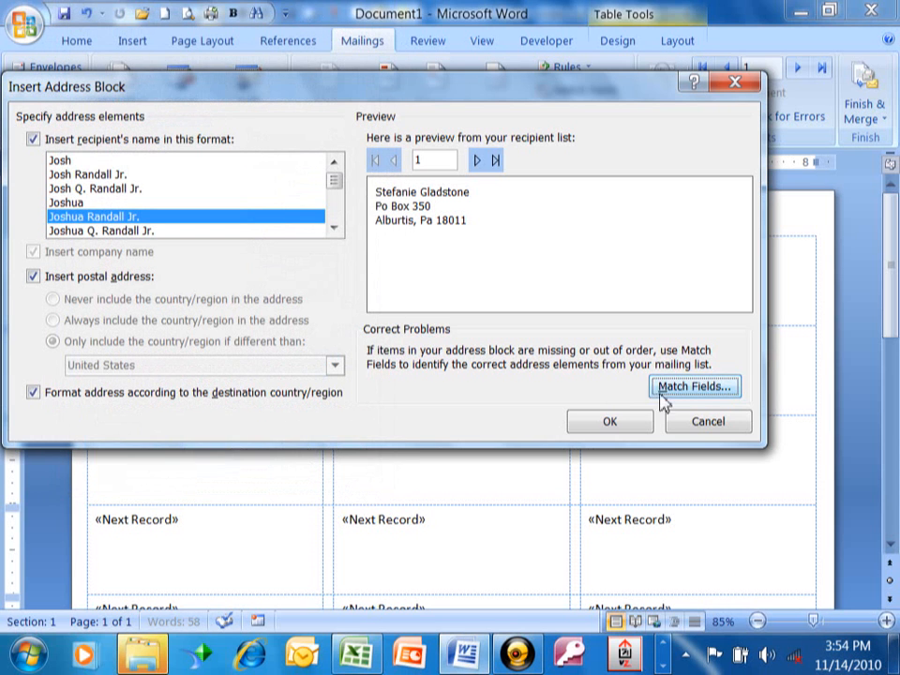
Insert the address block in the first label and propagate it to all labels on the sheet.
left_click(609, 427)
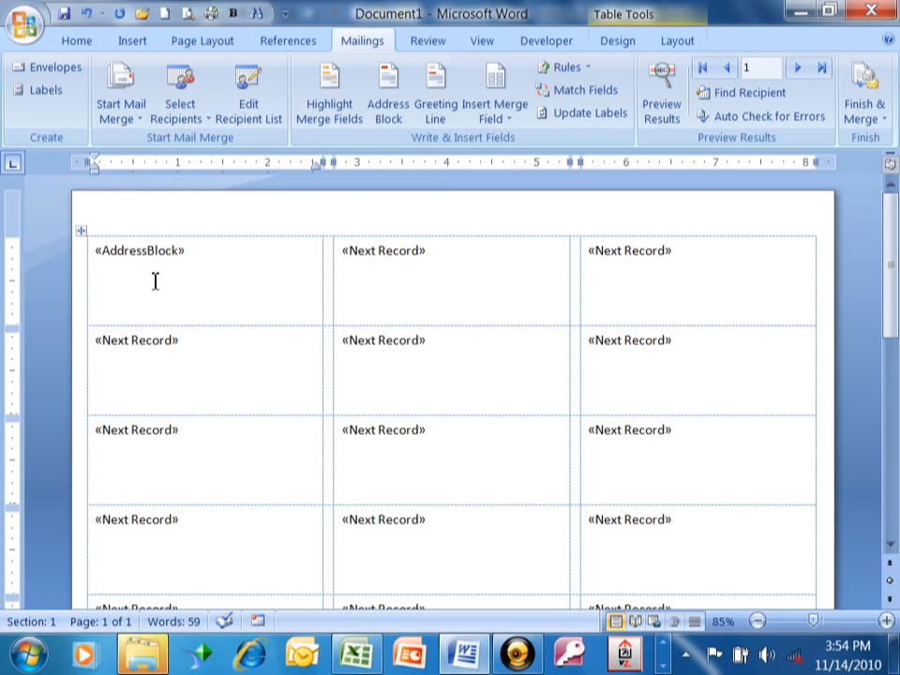
left_click(587, 122)
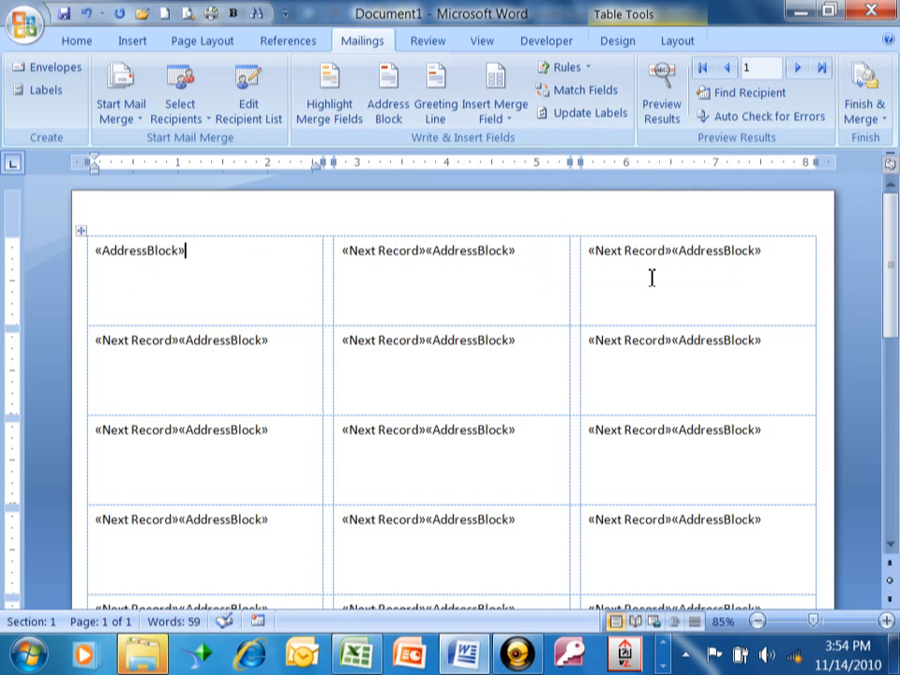
left_click_drag(889, 221, 894, 338)
scroll(893, 337, "up", 3)
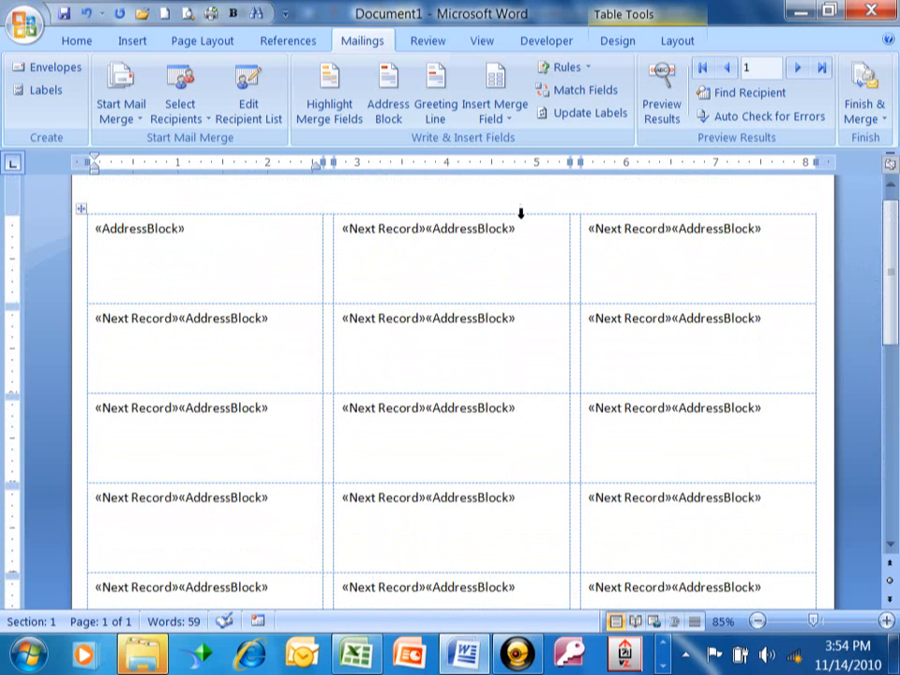
Preview the merged label results, browse forward and back through the recipient records, and return to the field view.
left_click(663, 122)
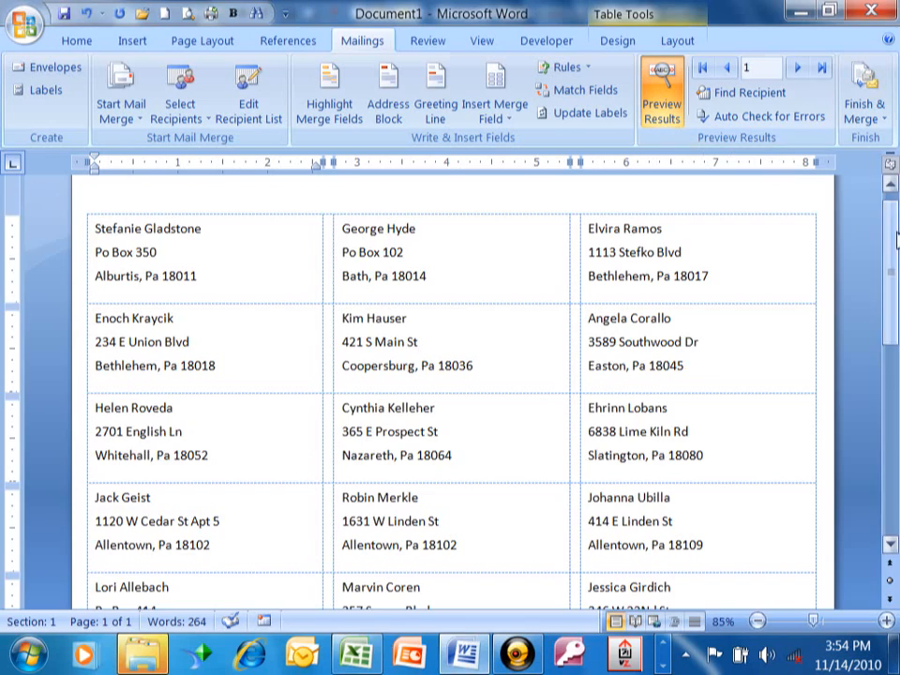
mouse_move(892, 239)
left_mouse_down()
mouse_move(896, 426)
mouse_move(897, 232)
left_mouse_up()
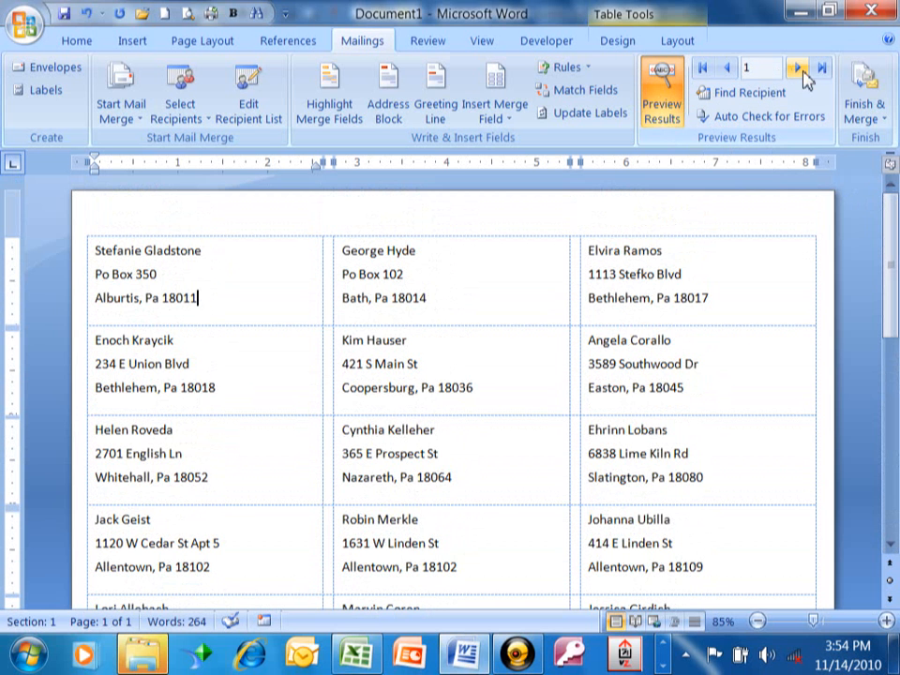
left_click(798, 70)
left_click(799, 69)
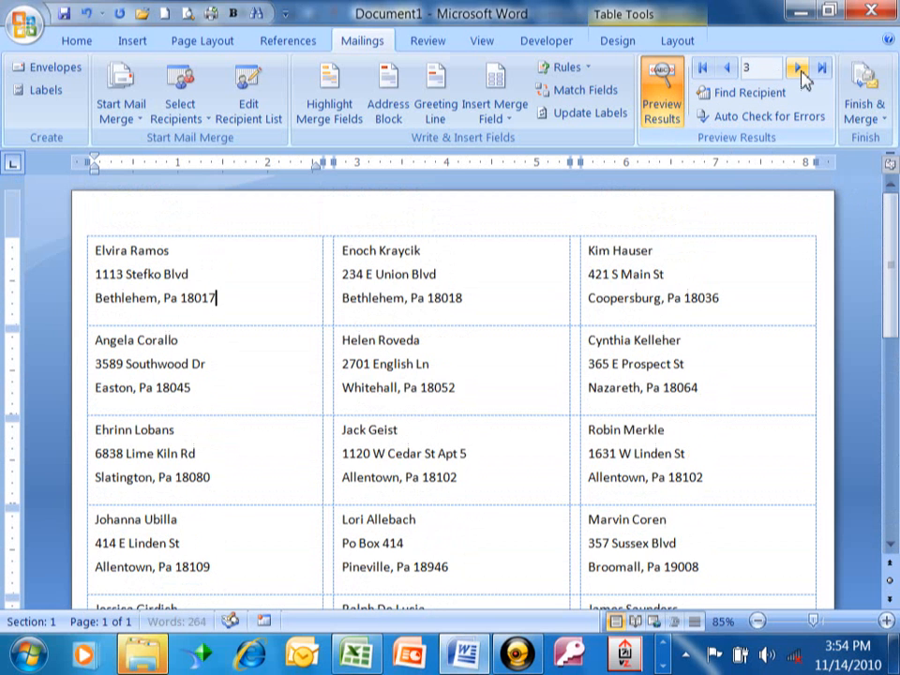
left_click(729, 69)
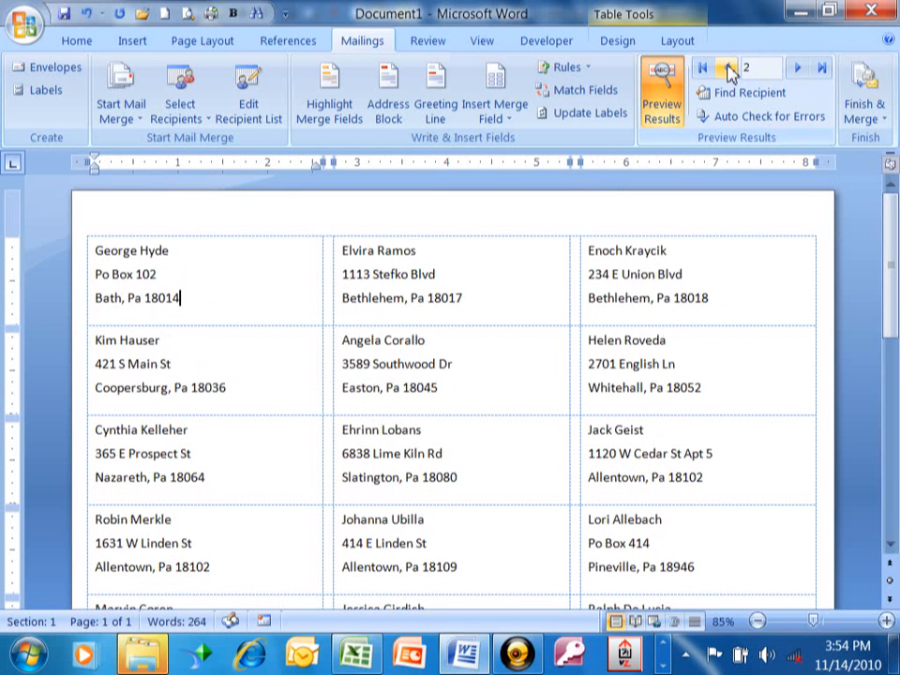
left_click(663, 110)
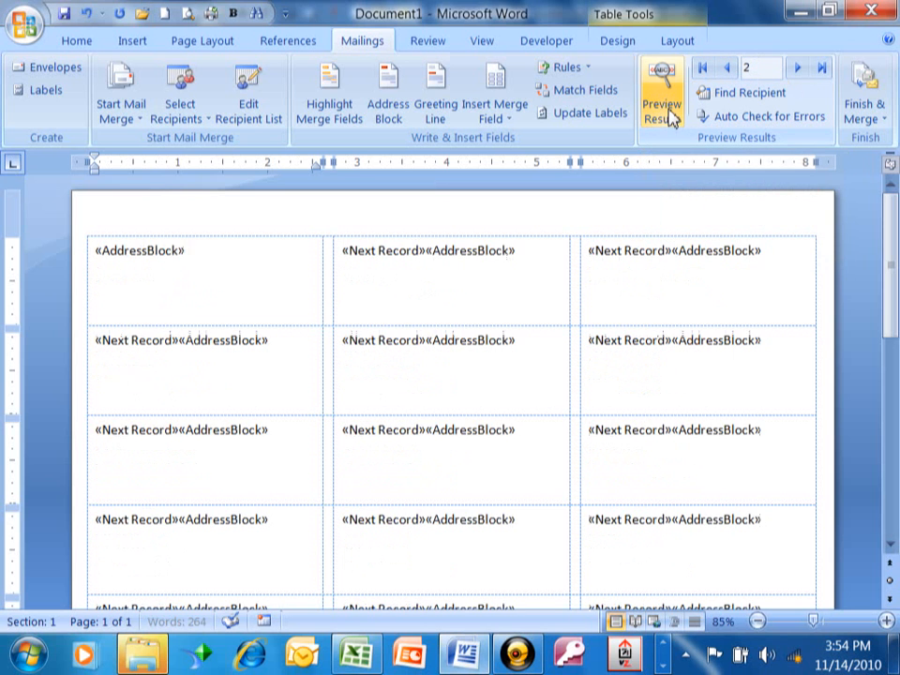
Finish the merge by sending all records to a new, individually editable document.
left_click(879, 122)
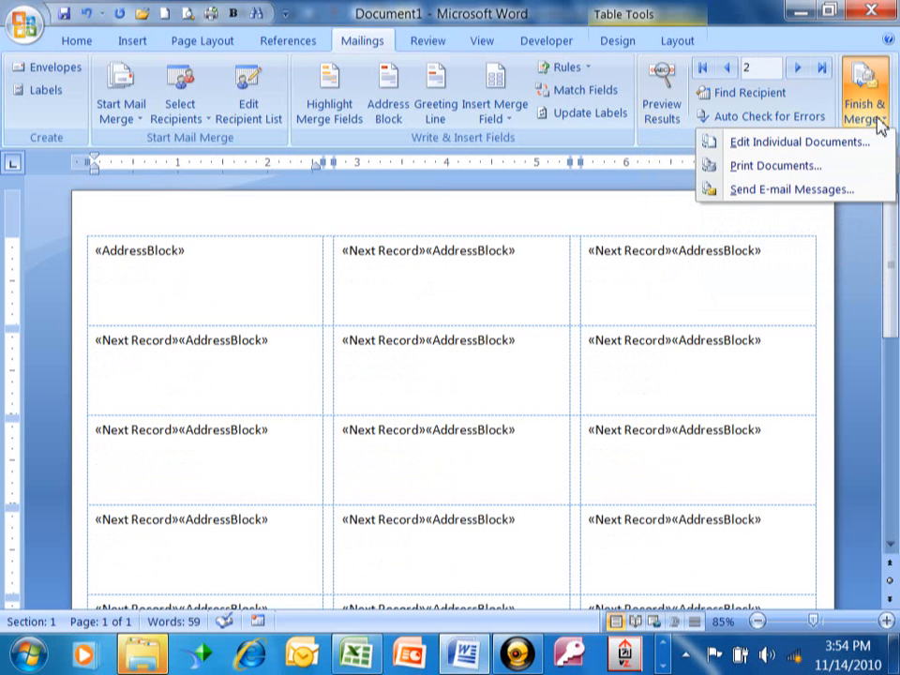
left_click(840, 150)
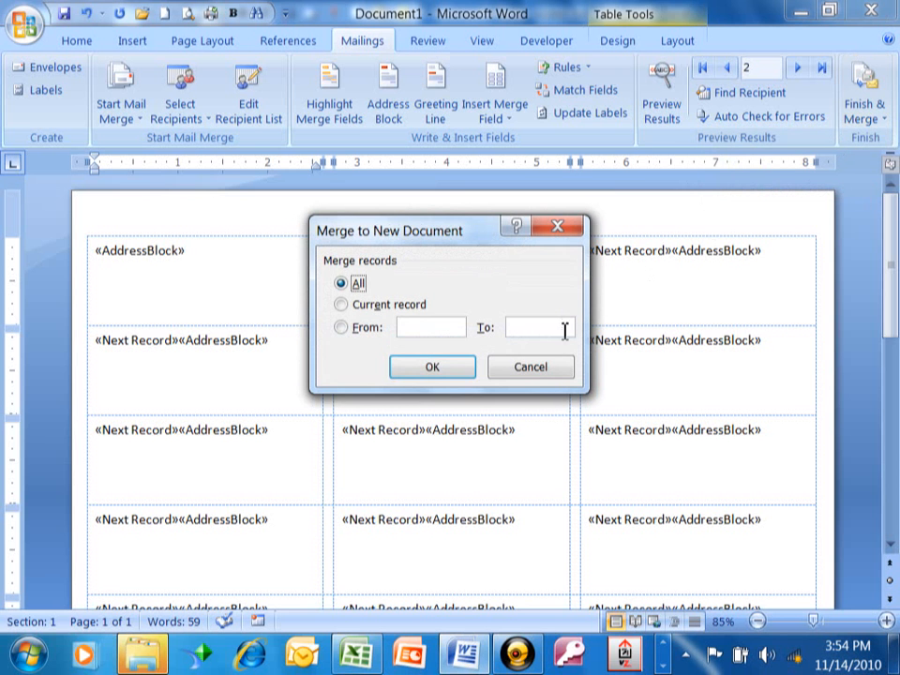
left_click(429, 368)
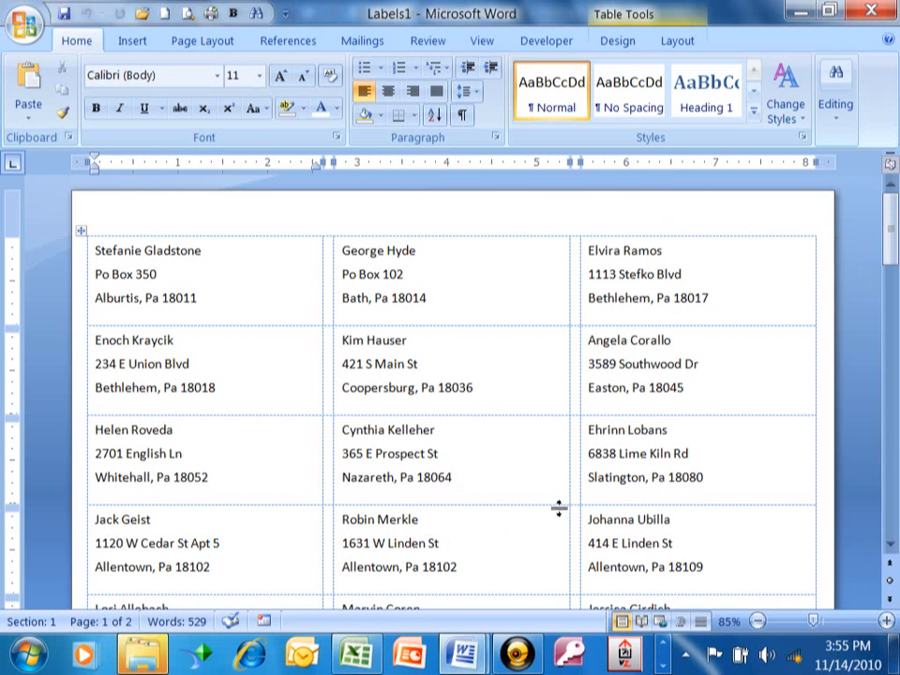
left_click(523, 656)
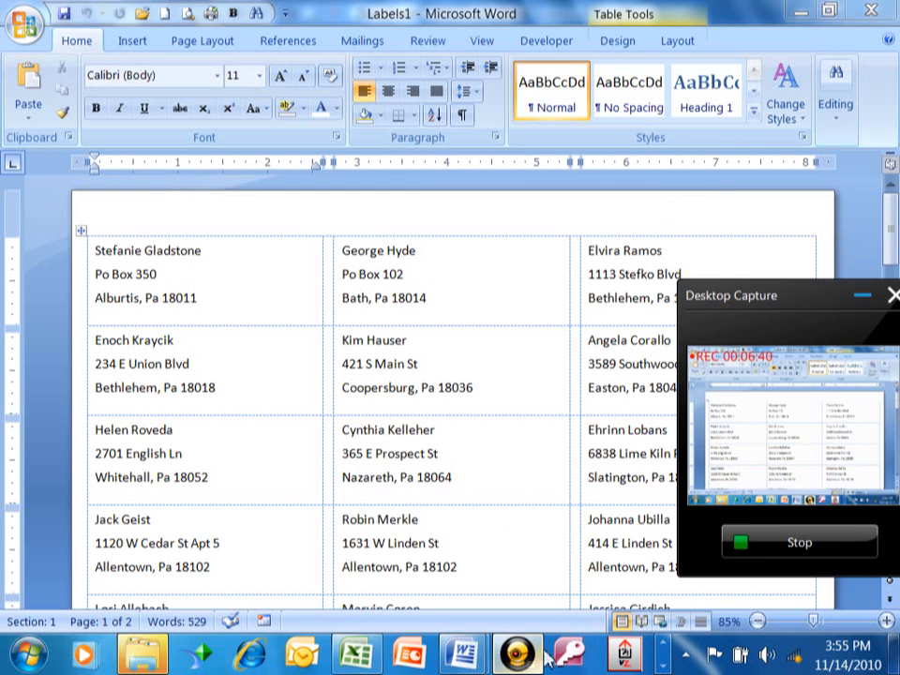